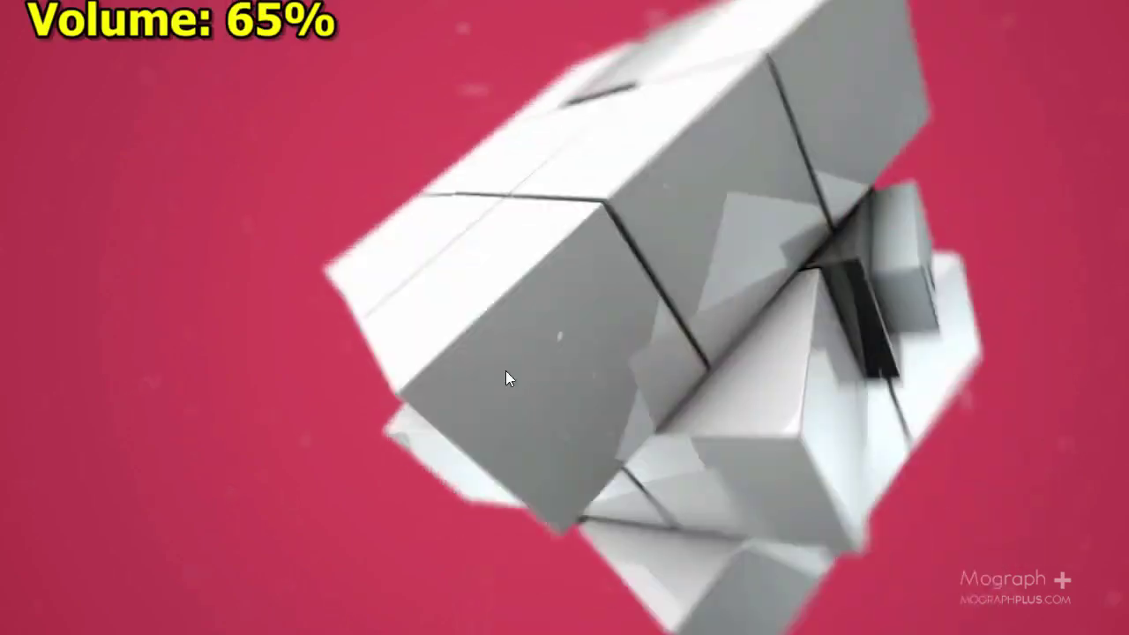
scroll(506, 371, "down", 5)
- Scrub the timeline to preview the cube pieces' animation
key("Left")
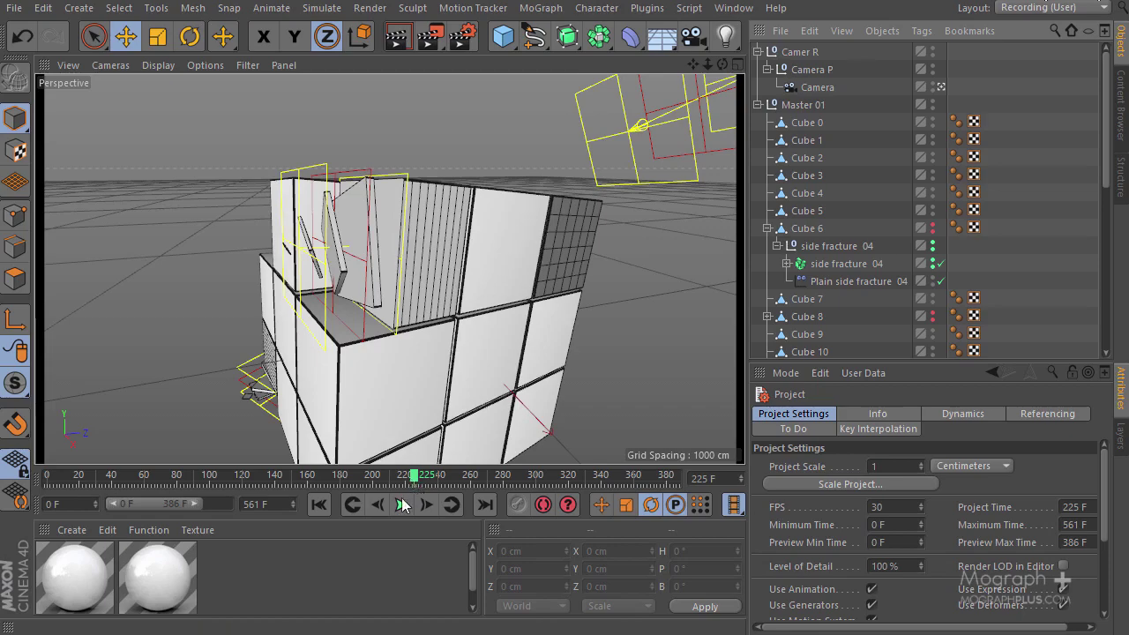
mouse_move(403, 479)
left_mouse_down()
mouse_move(347, 479)
mouse_move(441, 477)
mouse_move(345, 479)
mouse_move(415, 489)
left_mouse_up()
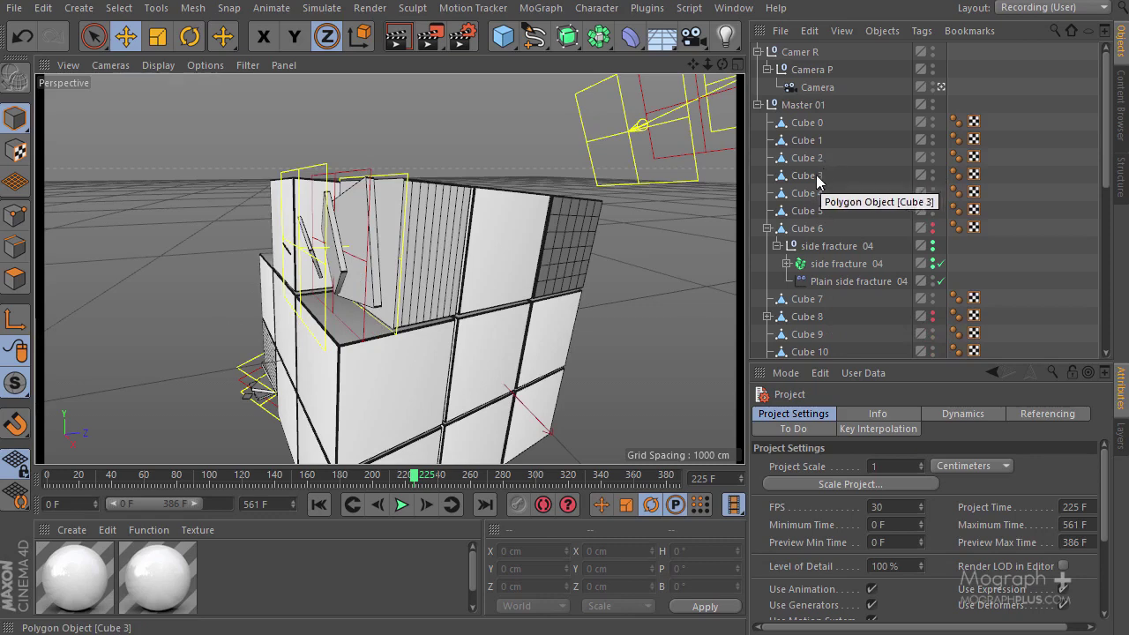
- In the Object Manager, select Cube 21, Cube 12 and Cube 5 together
scroll(849, 284, "down", 3)
scroll(849, 284, "down", 3)
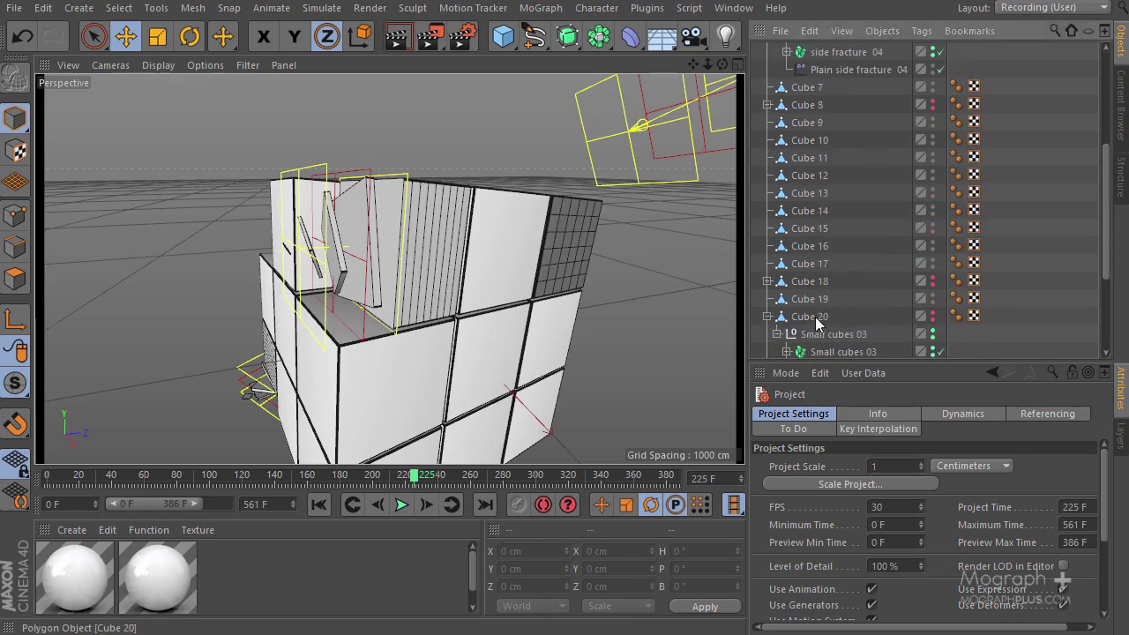
scroll(818, 323, "down", 2)
left_click(812, 303)
scroll(824, 295, "up", 5)
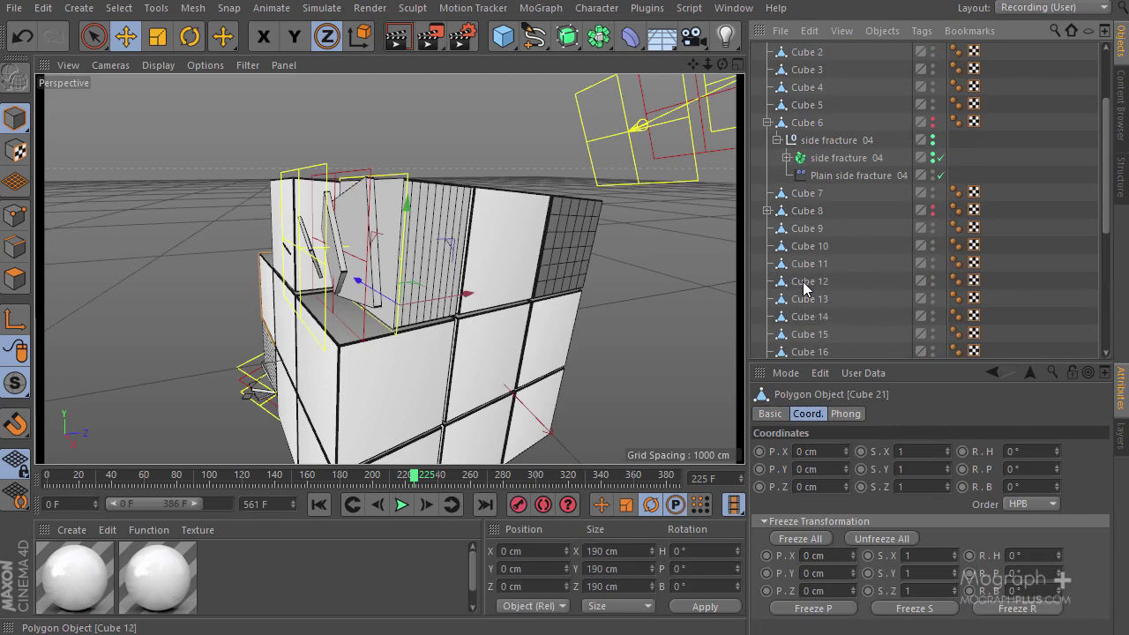
left_click(805, 281, "shift")
scroll(781, 210, "up", 3)
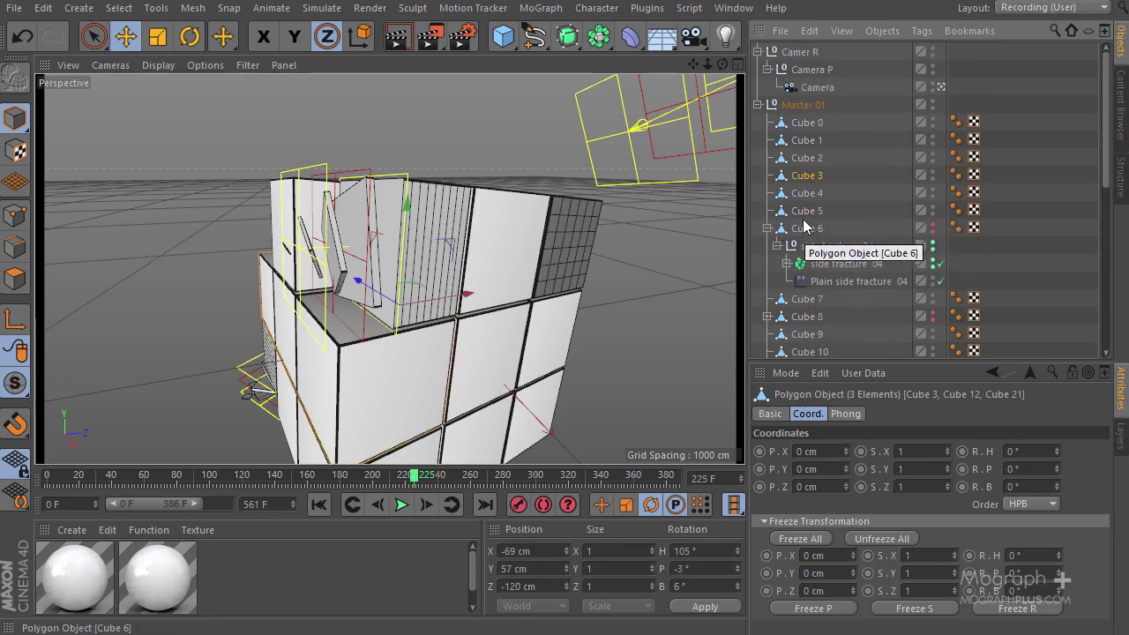
left_click(807, 212, "shift")
- Add Cube 16 and Cube 14 to the middle-layer selection
scroll(843, 301, "down", 3)
left_click(807, 352, "shift")
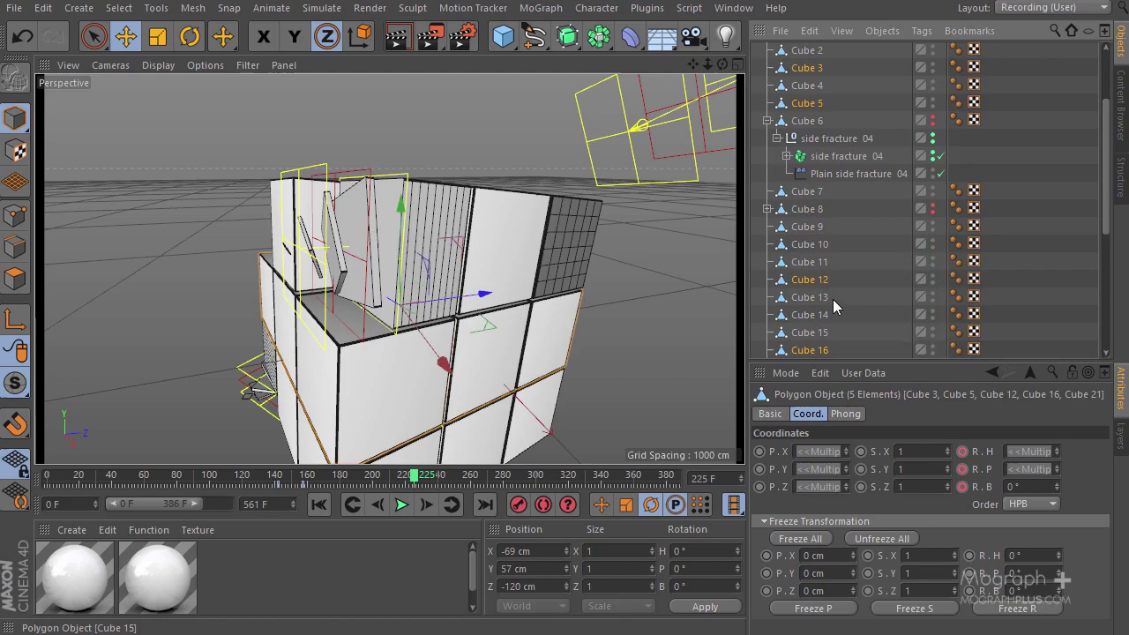
scroll(827, 217, "up", 3)
scroll(829, 220, "down", 6)
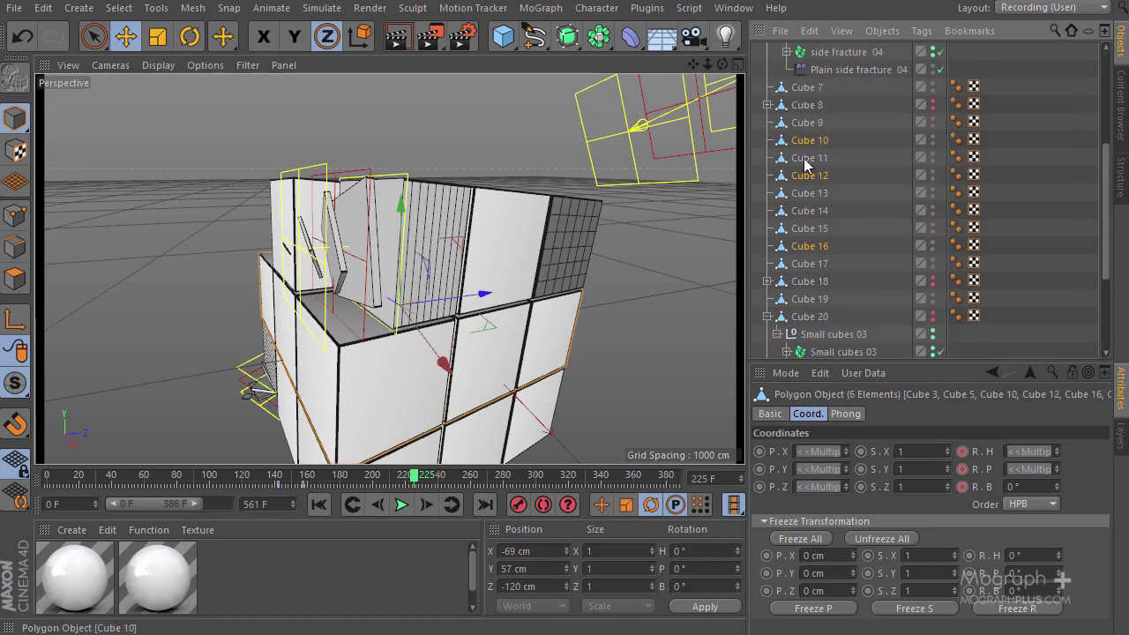
scroll(829, 291, "down", 3)
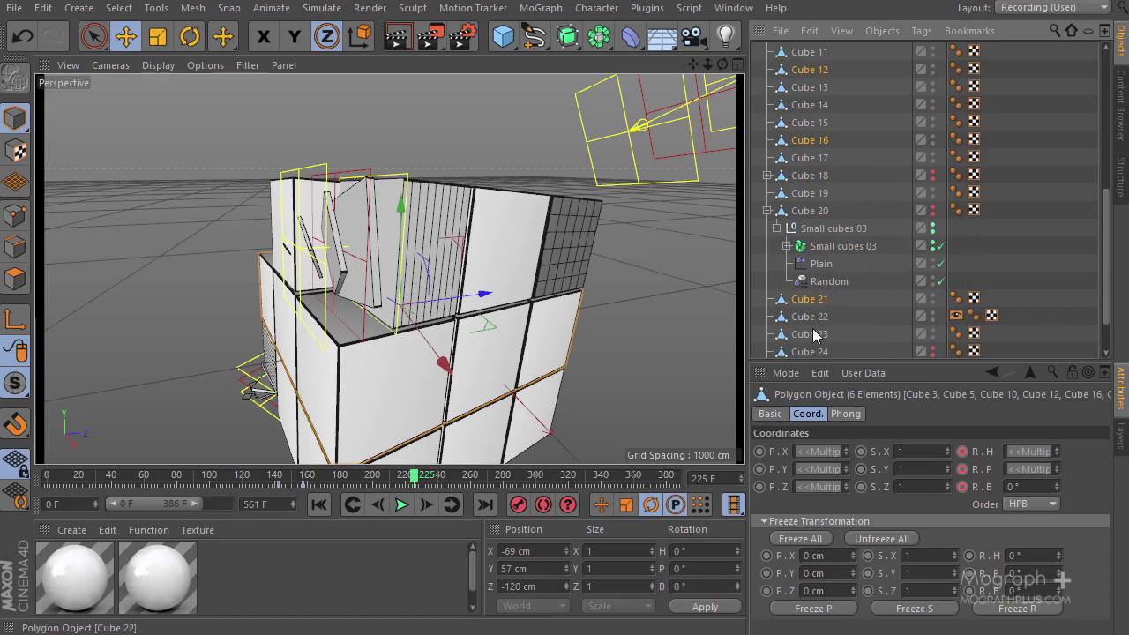
scroll(816, 305, "up", 3)
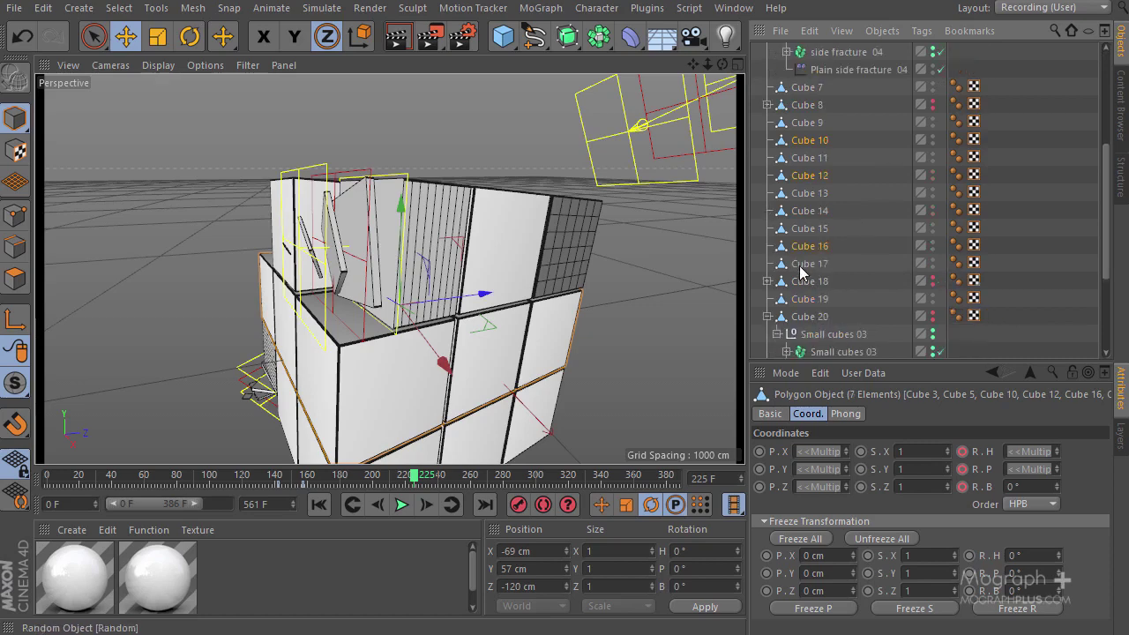
left_click(806, 211, "ctrl")
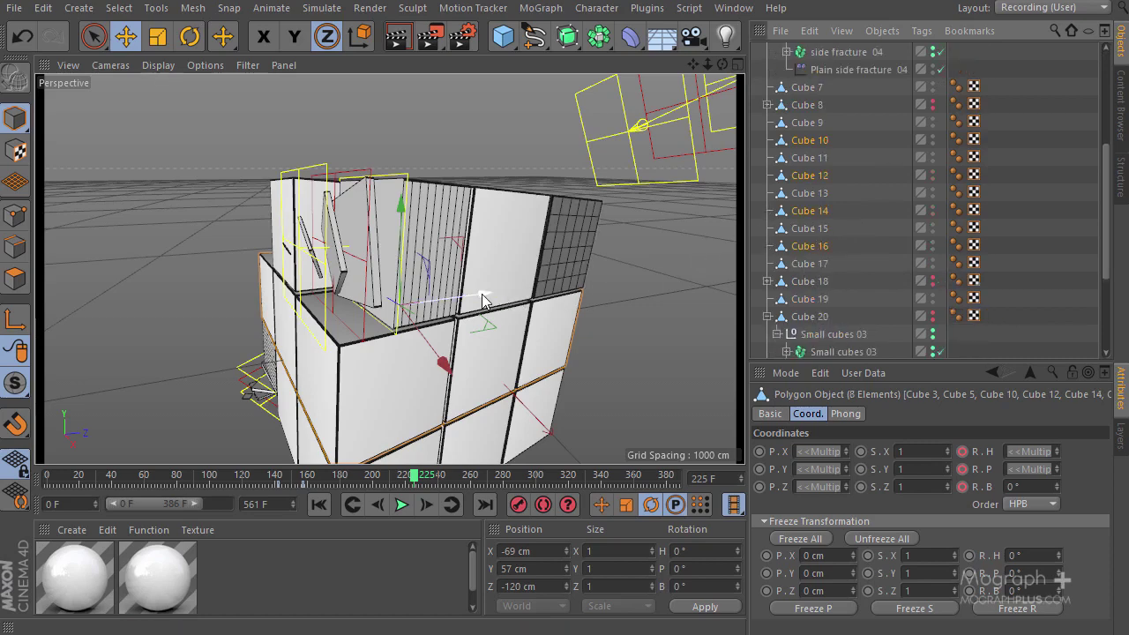
- Test-move the selected cubes sideways and forward, undoing each move
left_click_drag(484, 300, 674, 326)
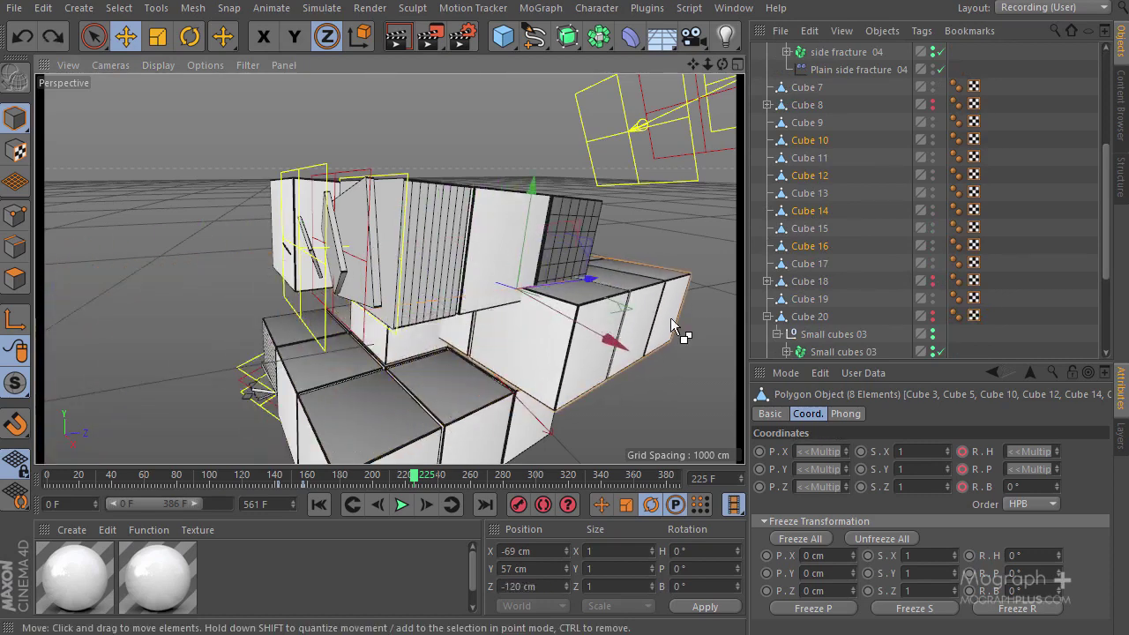
key("ctrl+z")
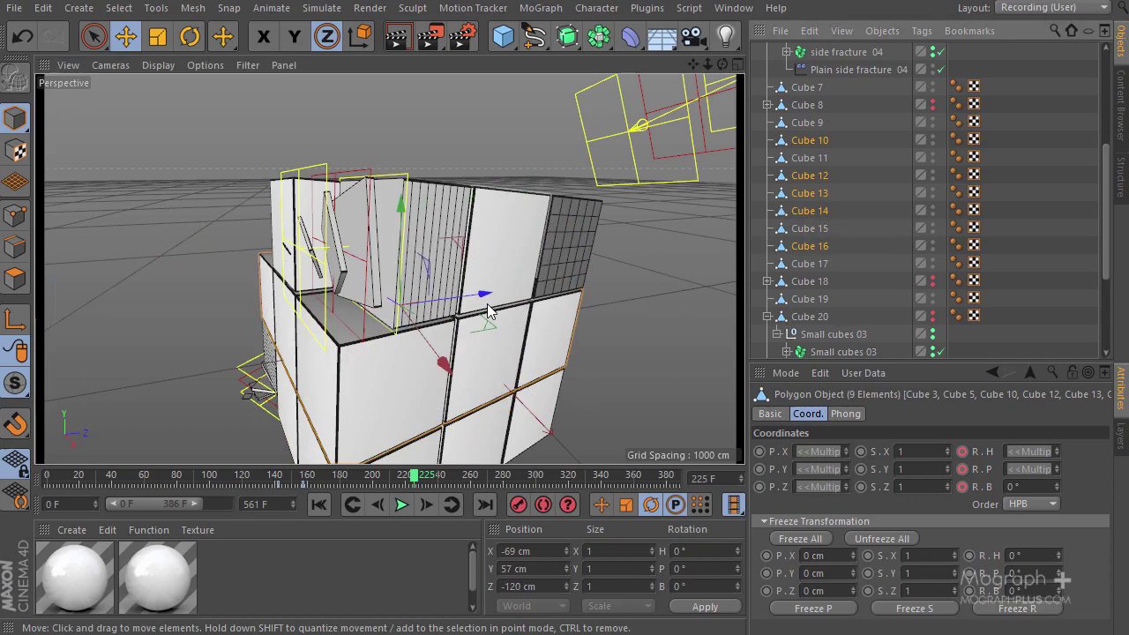
left_click_drag(480, 304, 326, 291)
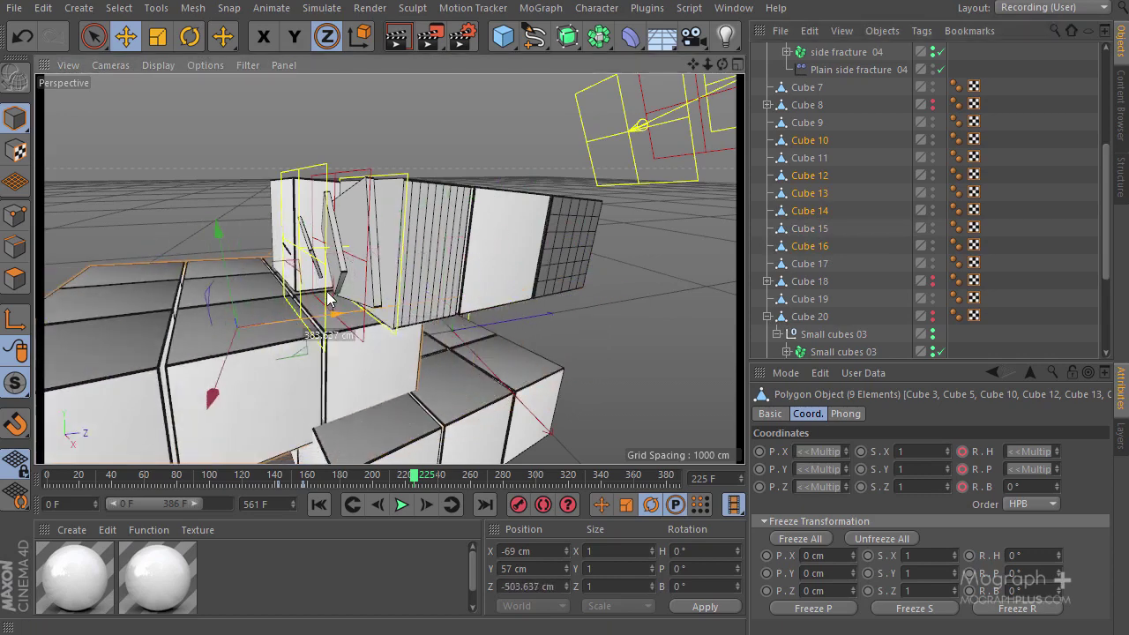
key("ctrl+z")
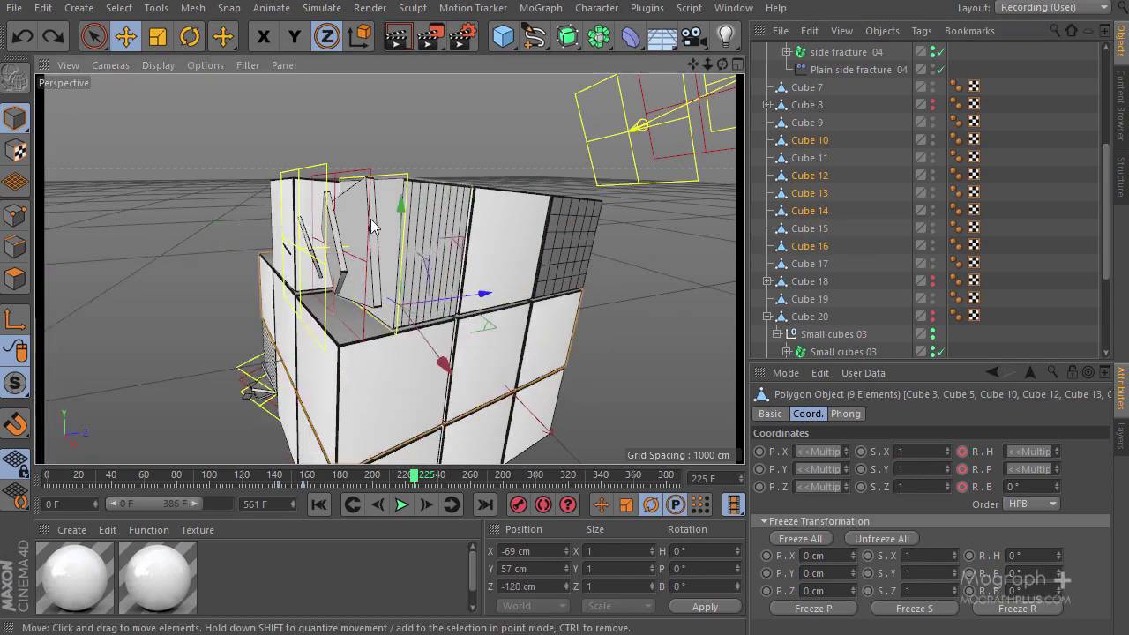
- With the Rotate tool, test and undo a heading spin, then enable Gimballing Rotation under Object Axis
left_click(188, 37)
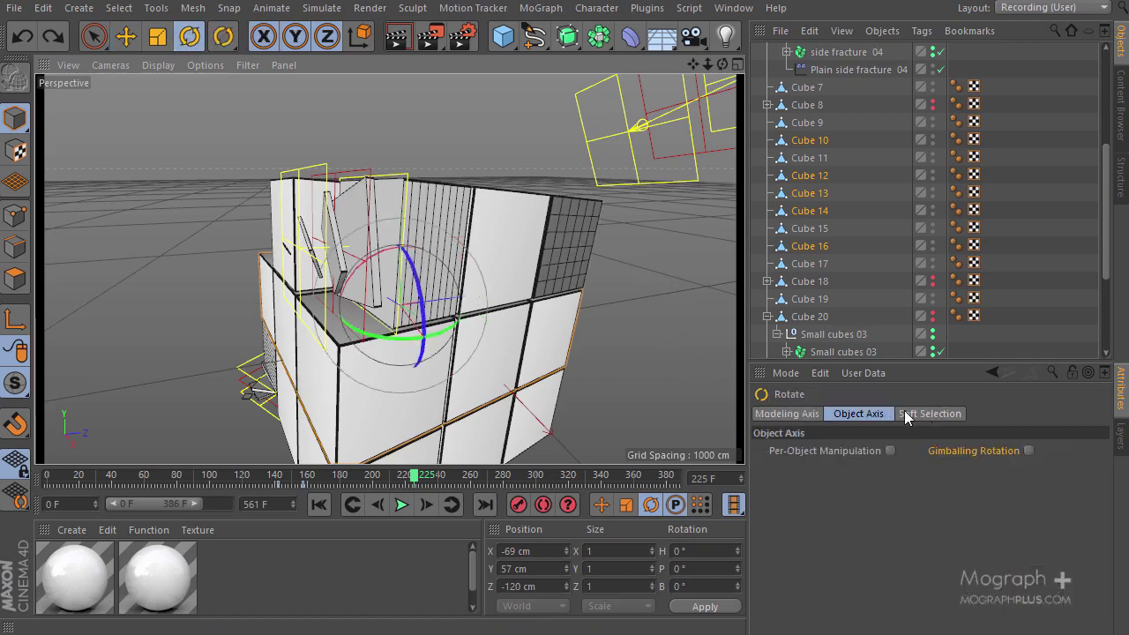
left_click(804, 414)
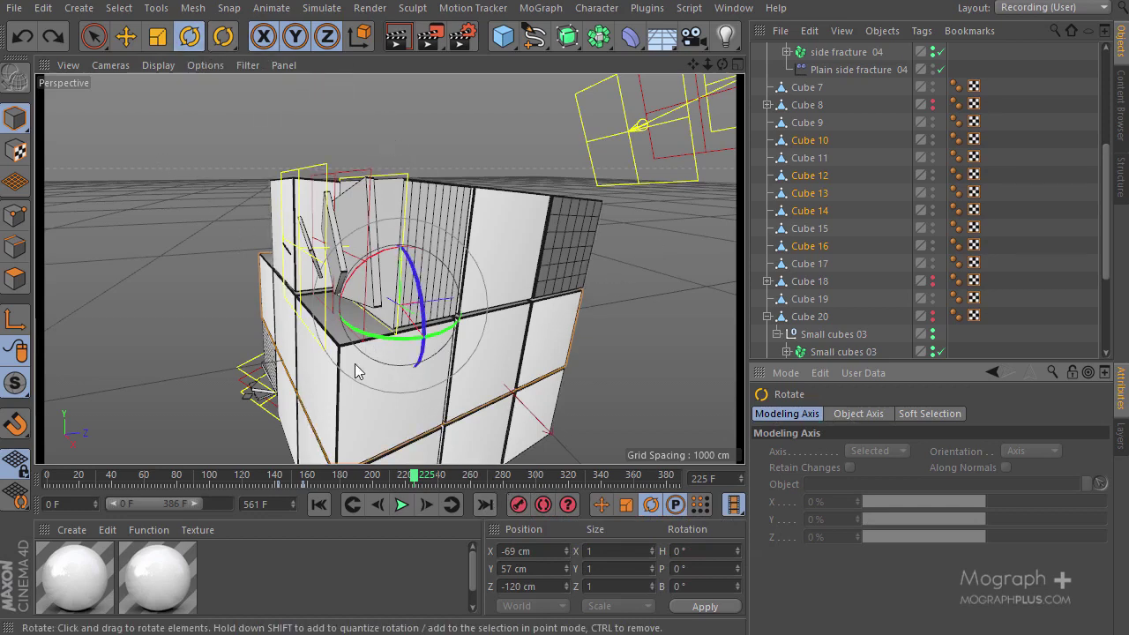
left_click_drag(377, 350, 432, 352)
key("ctrl+z")
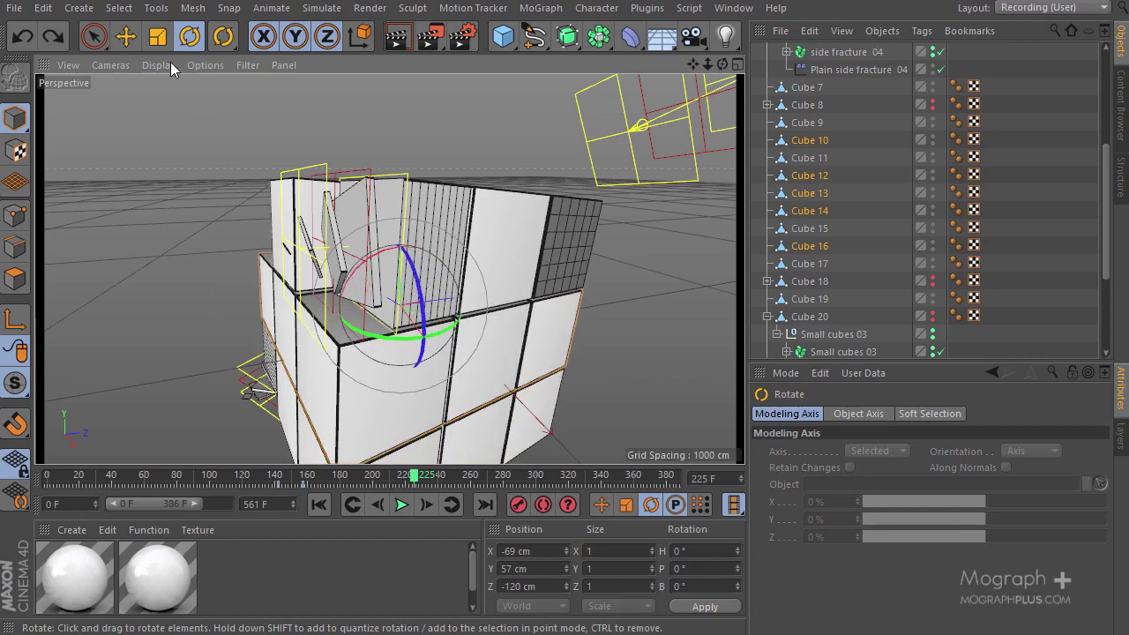
left_click(852, 415)
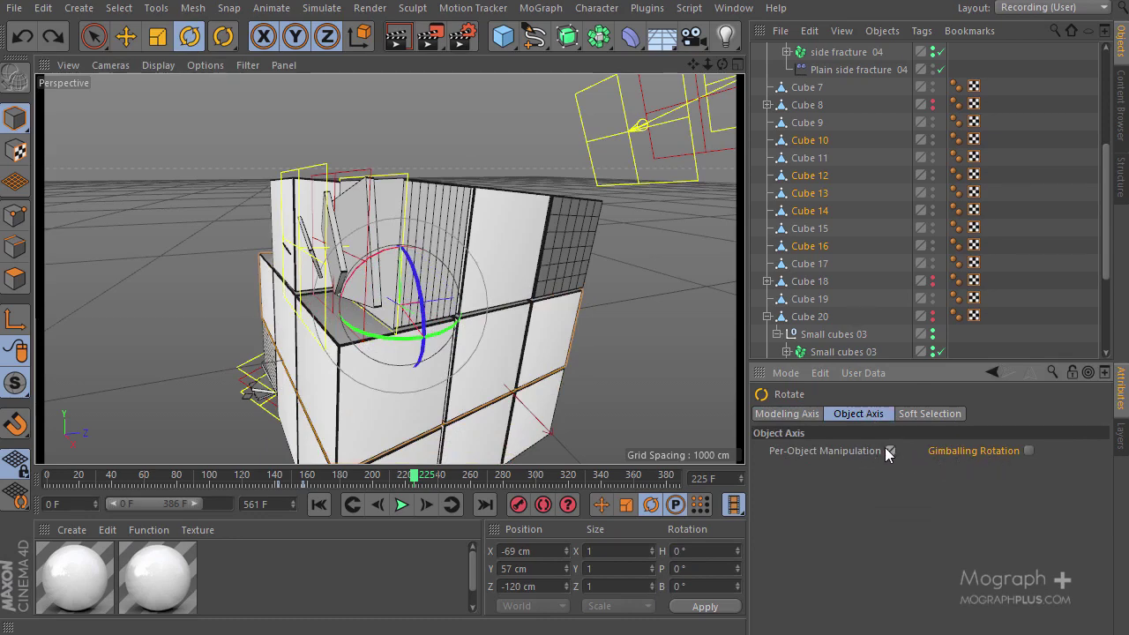
left_click(1027, 450)
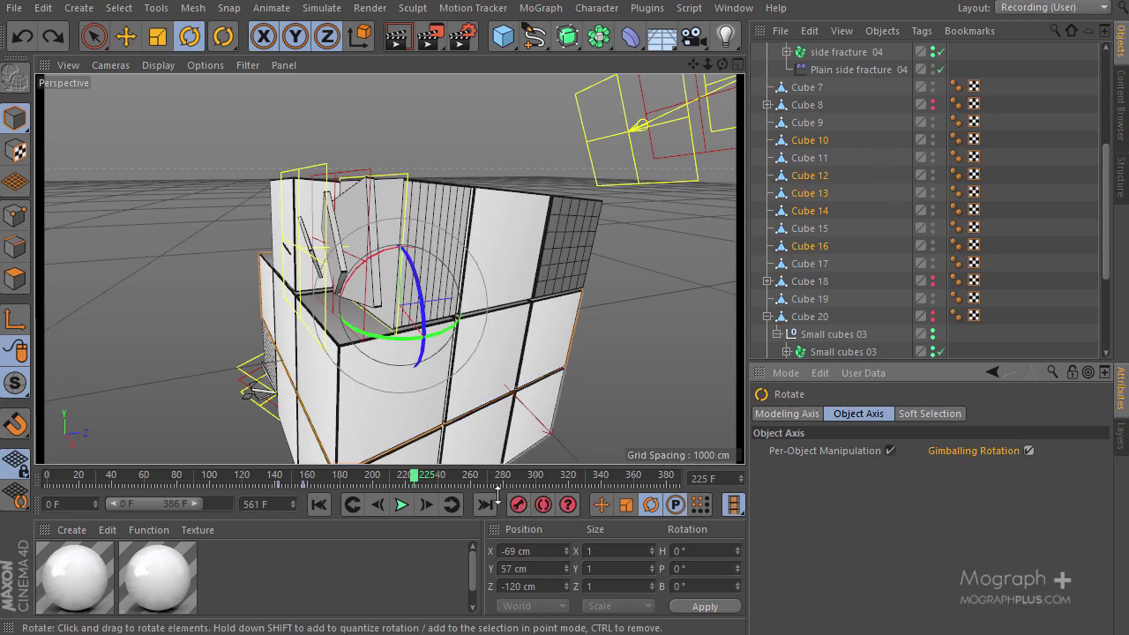
left_click(437, 477)
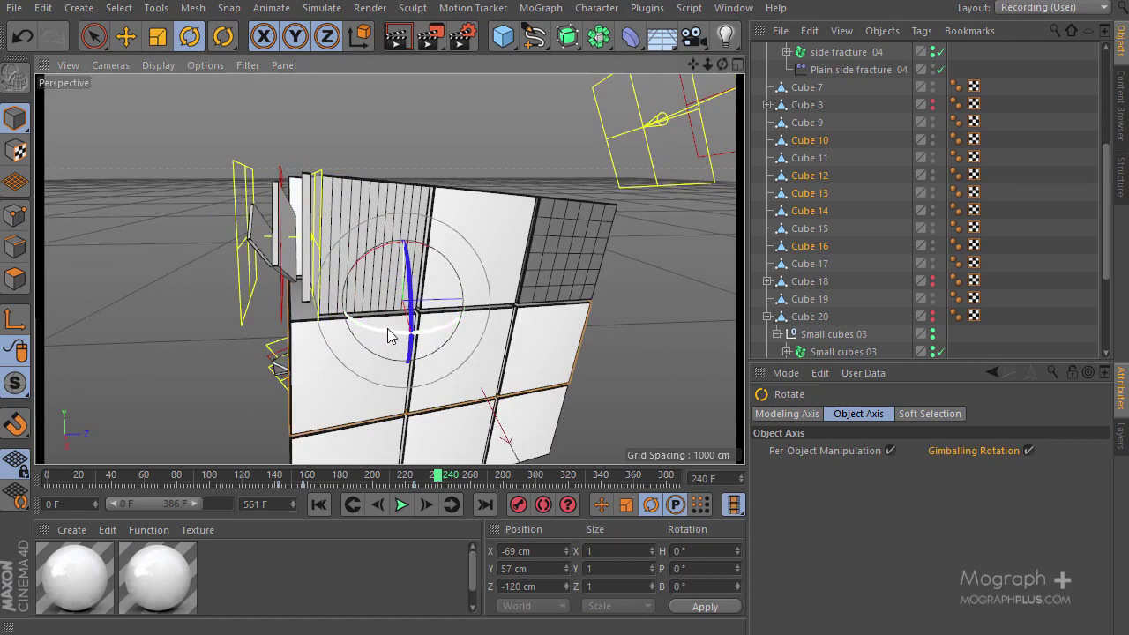
left_click_drag(387, 328, 511, 321)
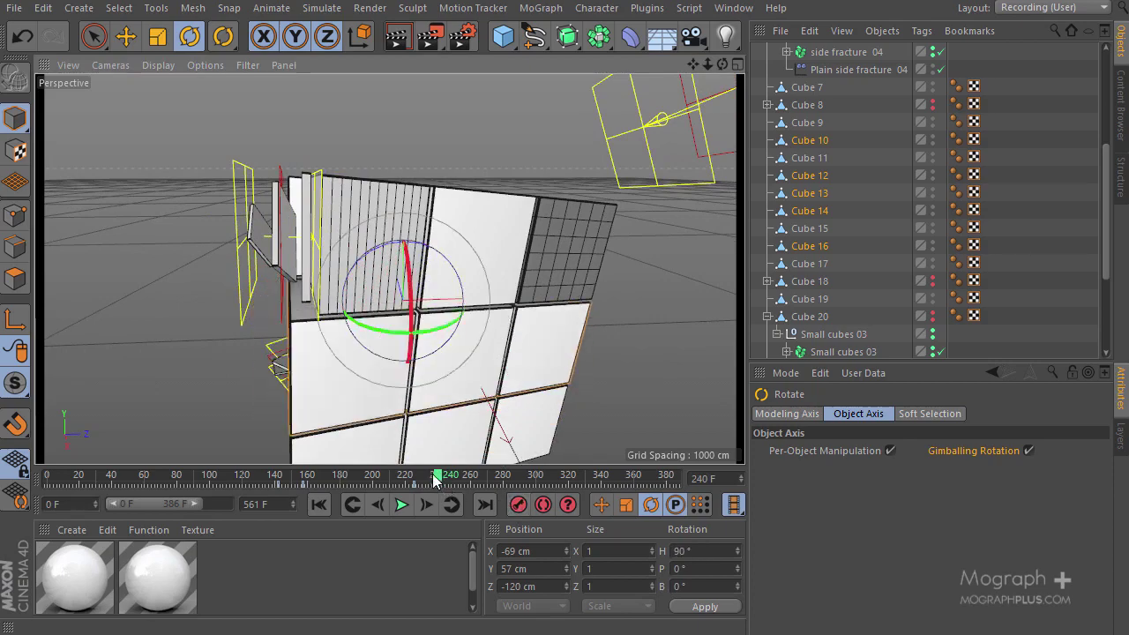
left_click_drag(438, 477, 378, 477)
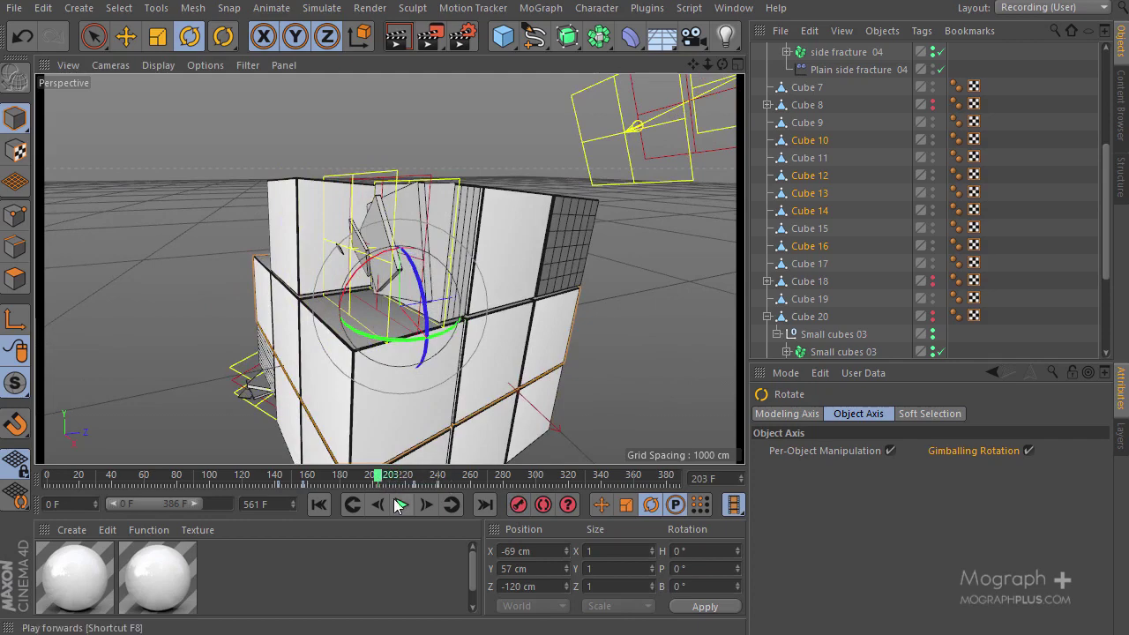
left_click(397, 504)
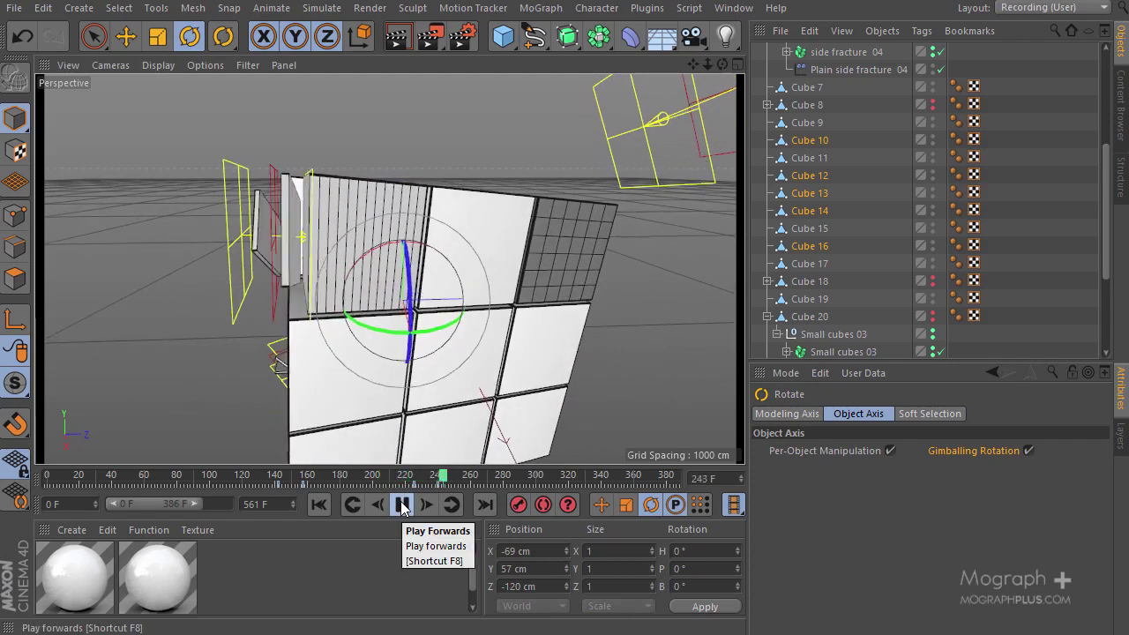
left_click(401, 506)
left_click_drag(431, 479, 474, 487)
middle_click(429, 346)
middle_click(543, 224)
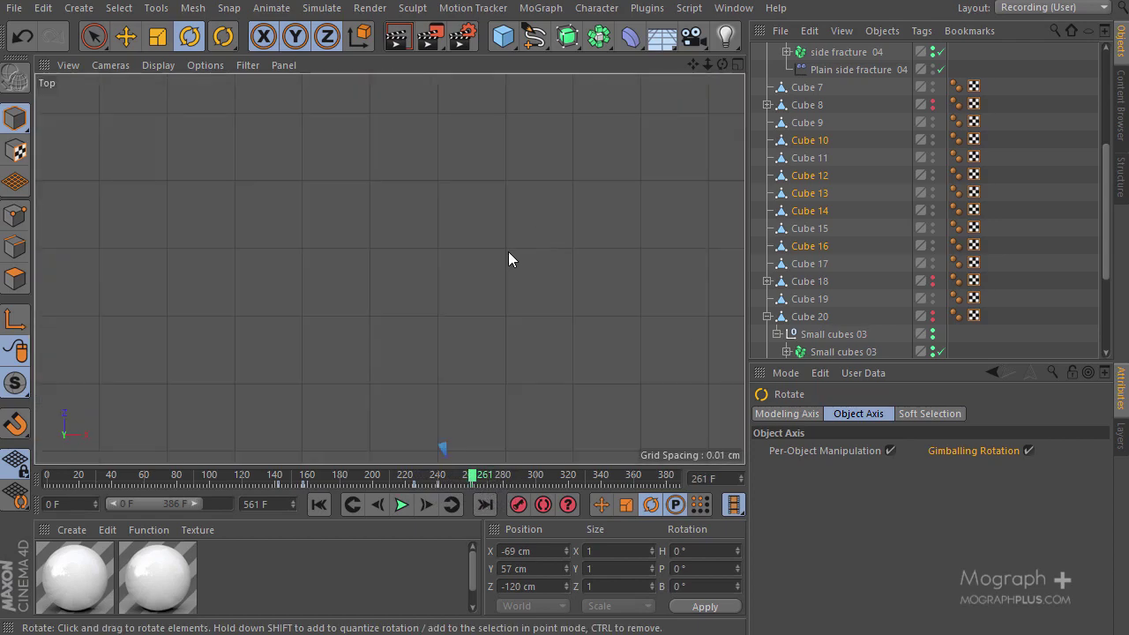
middle_click(508, 251)
middle_click(530, 200)
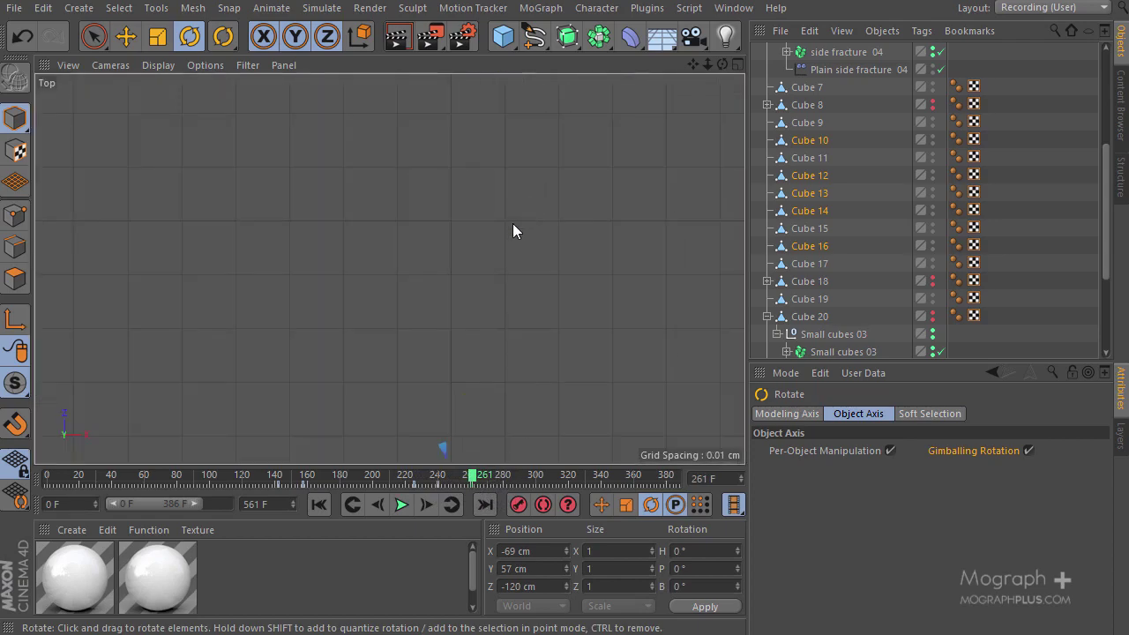
scroll(452, 258, "down", 5)
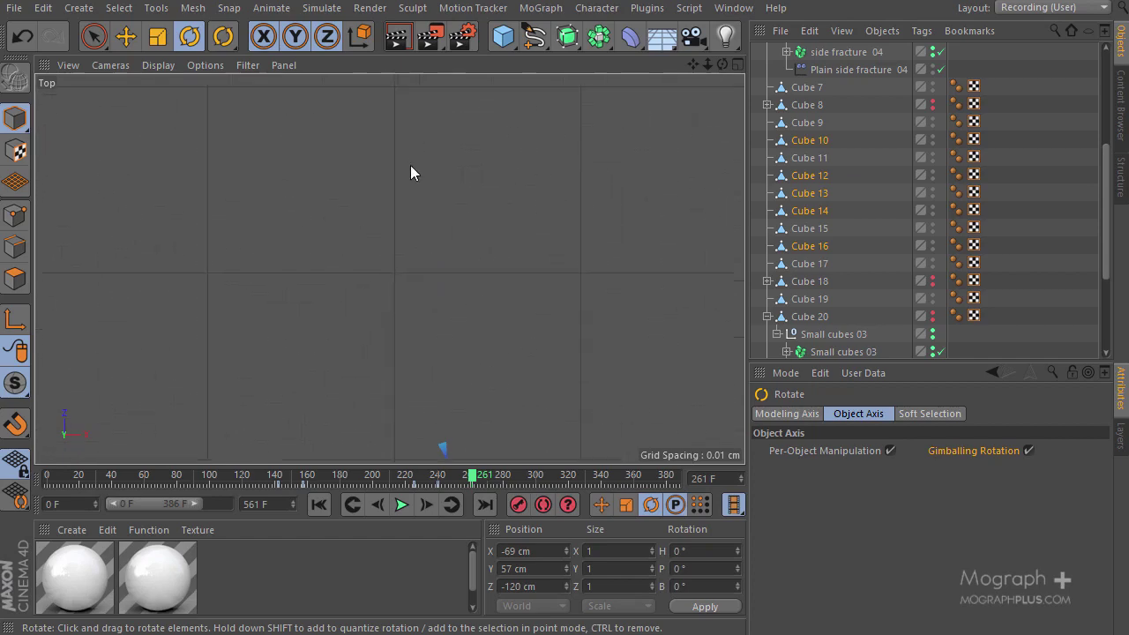
scroll(415, 231, "down", 5)
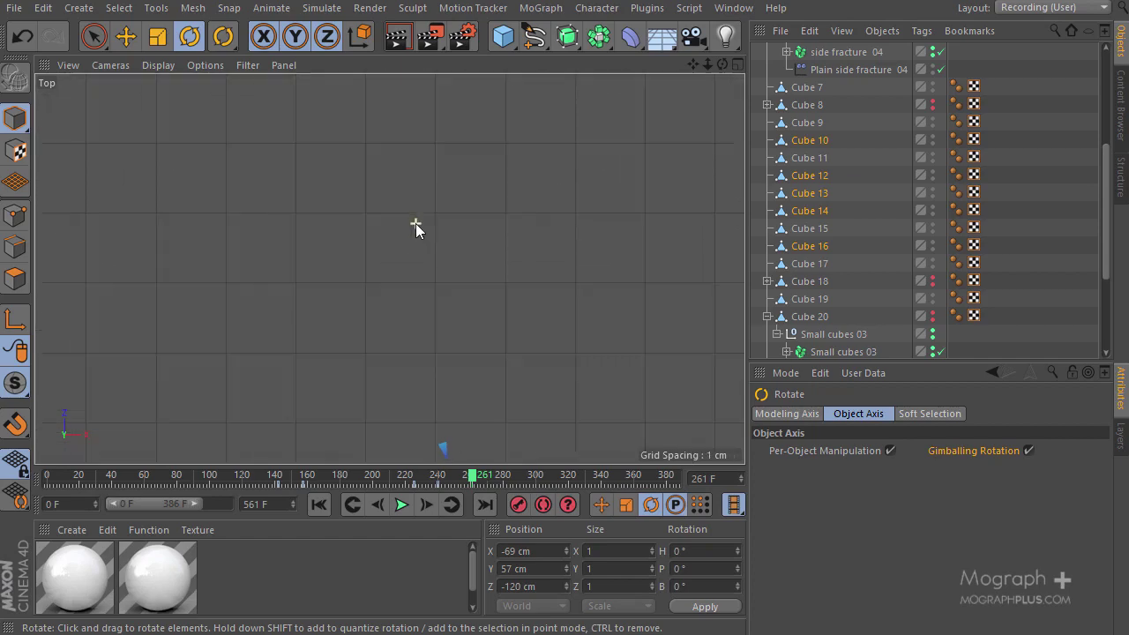
scroll(413, 225, "down", 10)
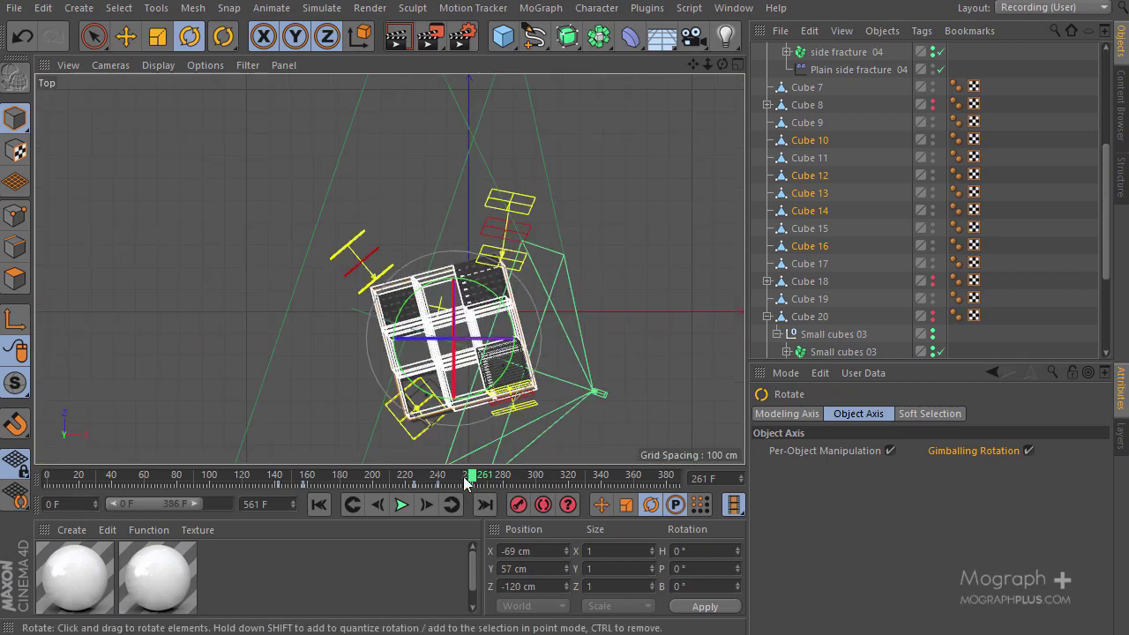
left_click_drag(474, 477, 520, 445)
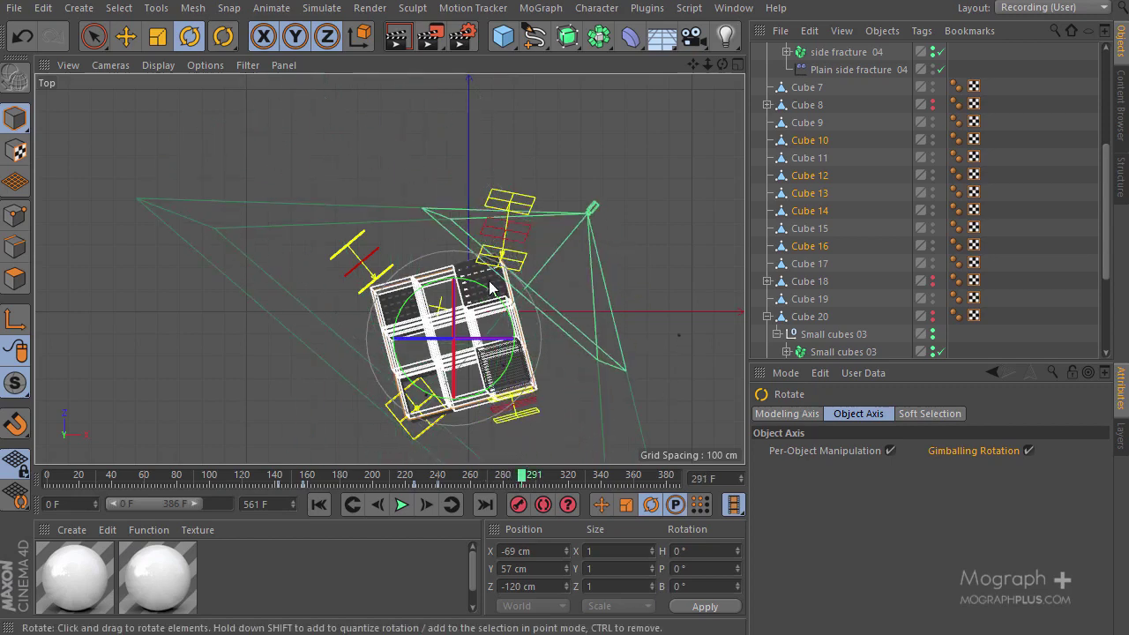
middle_click(389, 270)
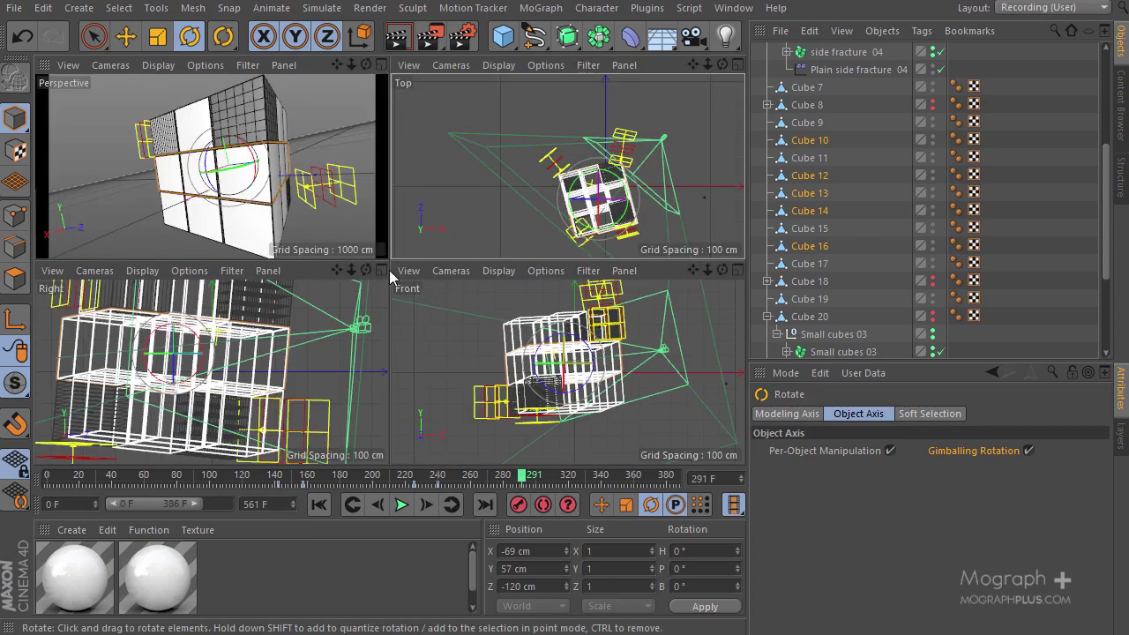
middle_click(255, 179)
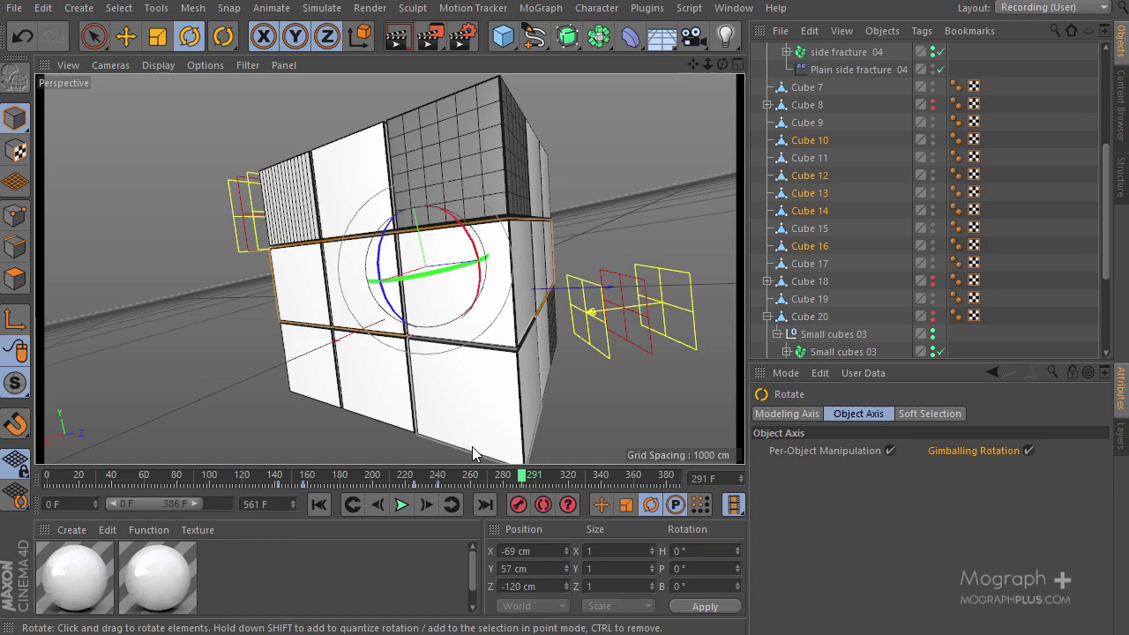
- At frame 280, rotate the middle layer to H 270° and record a keyframe
left_click_drag(520, 479, 477, 485)
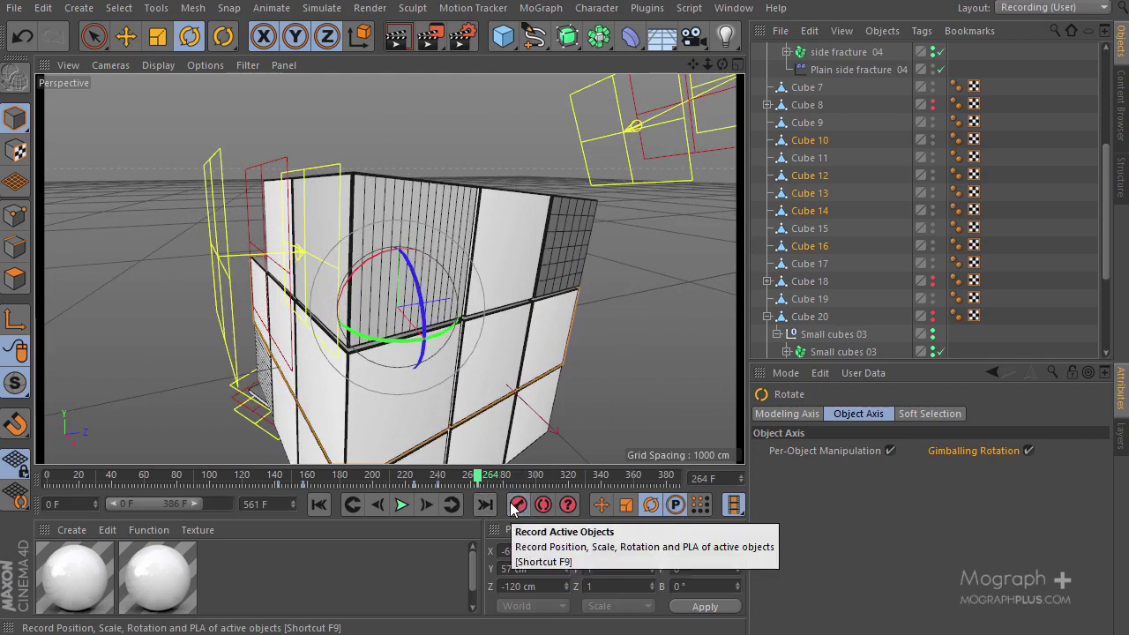
left_click_drag(484, 479, 504, 479)
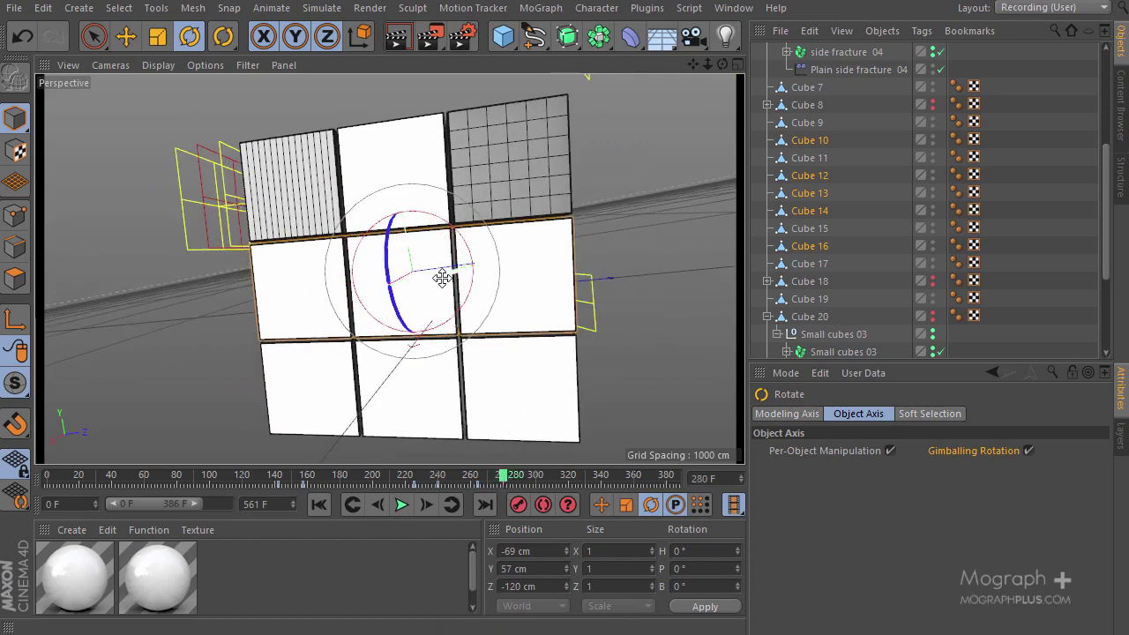
left_click_drag(441, 279, 247, 281)
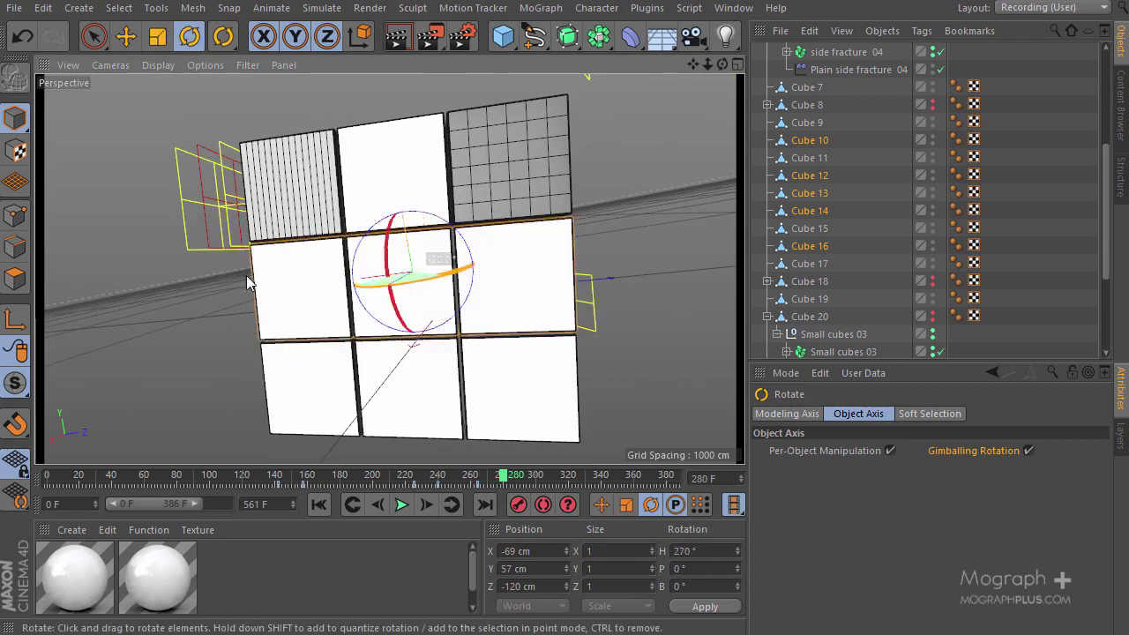
left_click(518, 504)
- Play the animation from frame 213 to check the rotation
left_click_drag(502, 476, 386, 472)
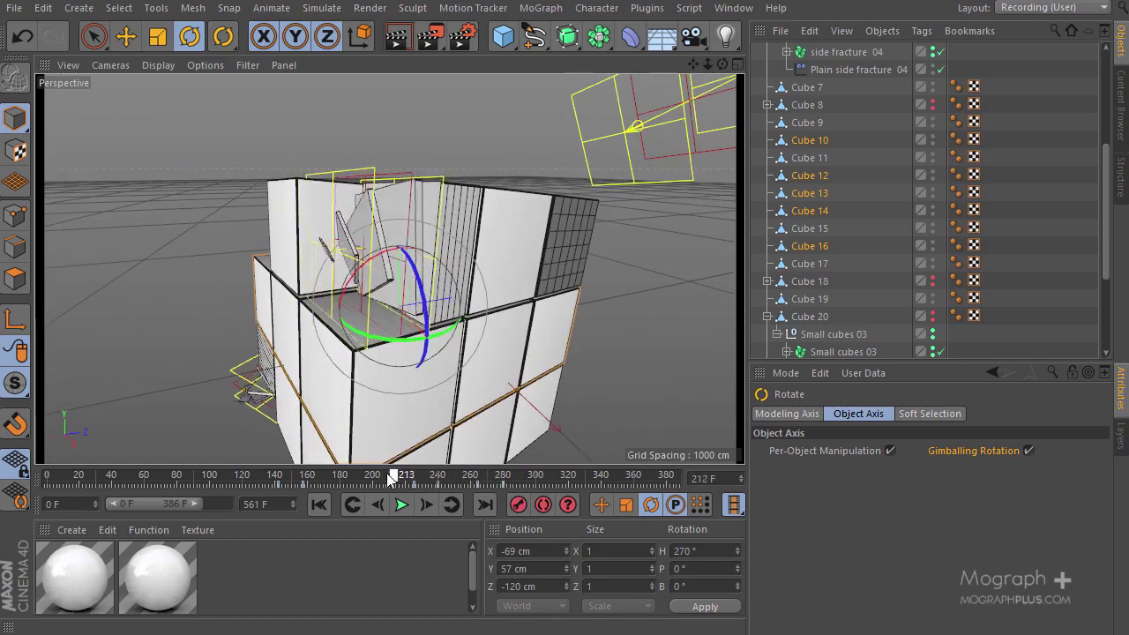
left_click(394, 509)
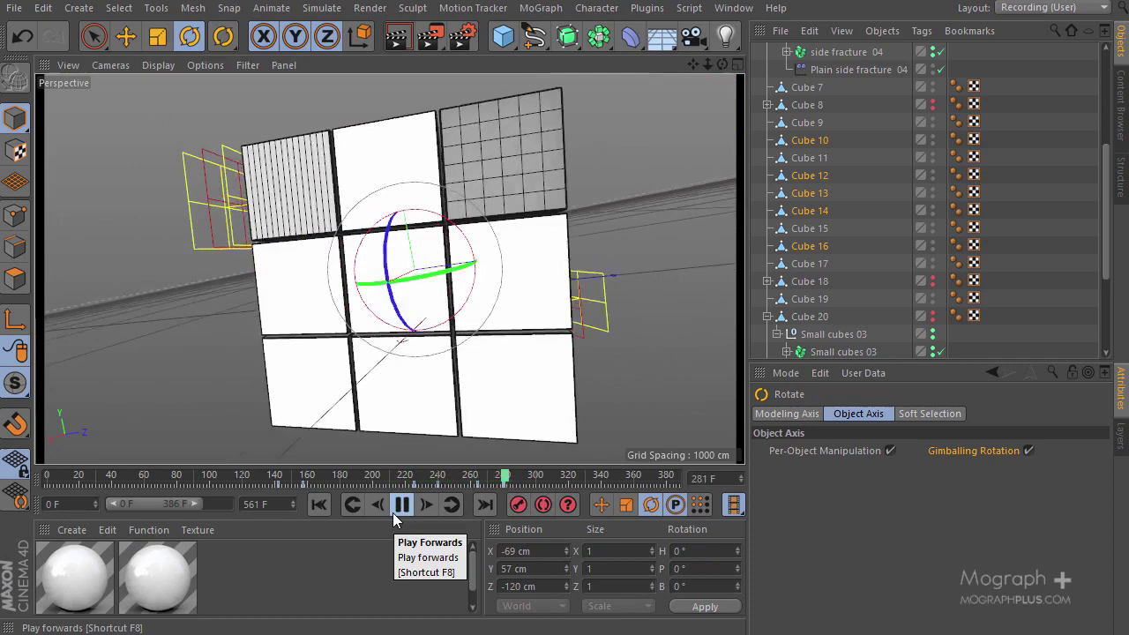
left_click(394, 510)
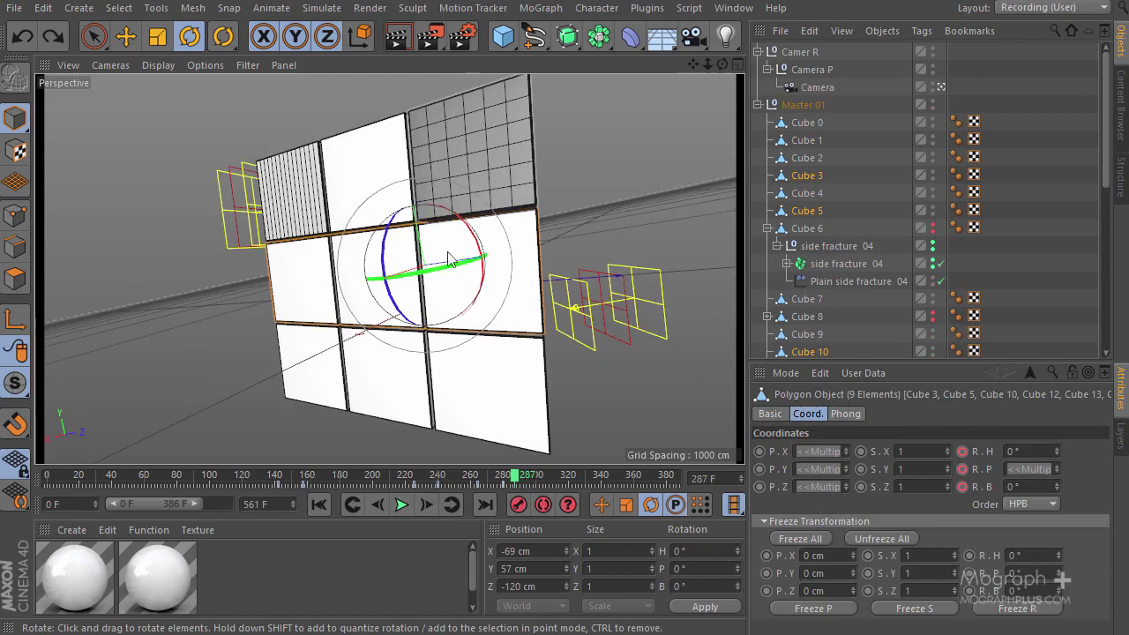
- At frame 310, turn the middle layer another 90° to -90° heading, then scrub back
left_click_drag(506, 476, 508, 509)
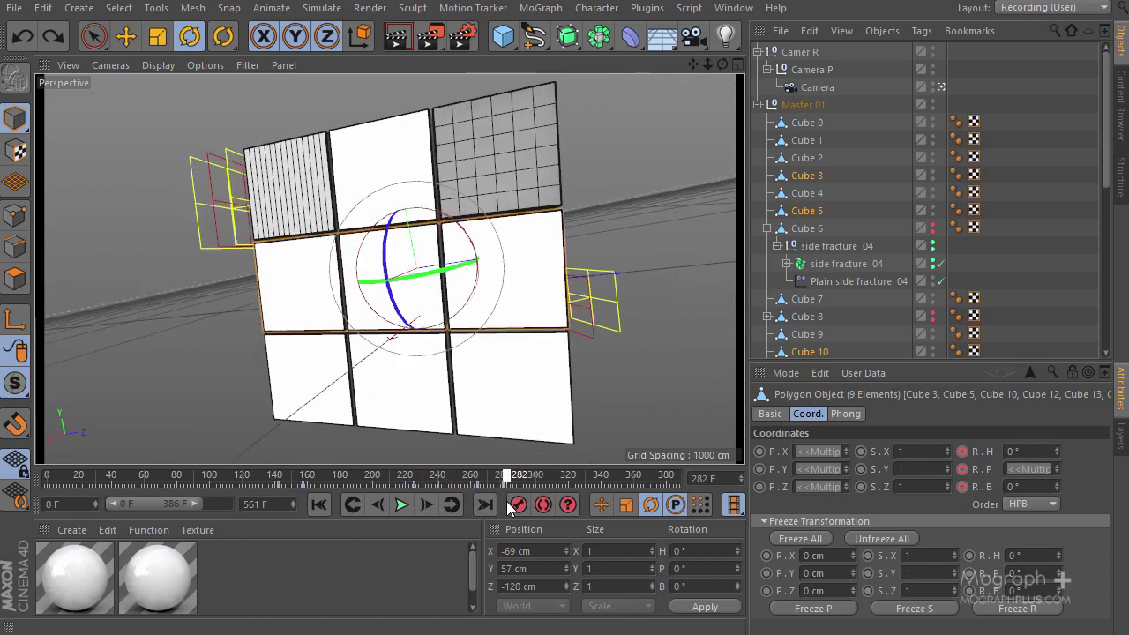
left_click_drag(508, 509, 530, 513)
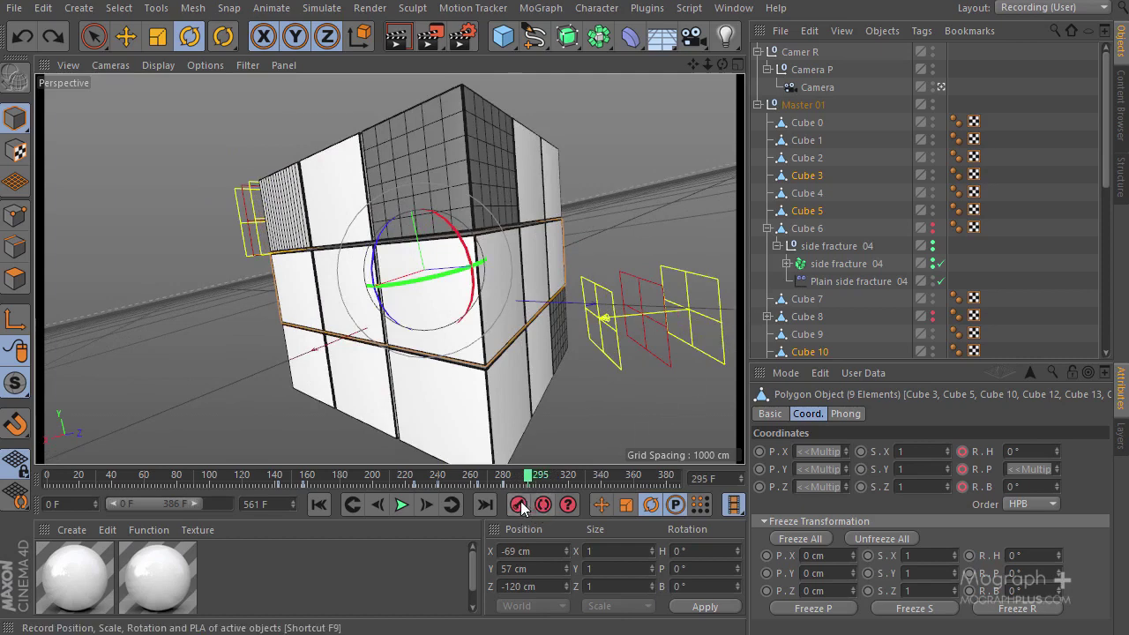
left_click(534, 475)
left_click_drag(535, 475, 552, 476)
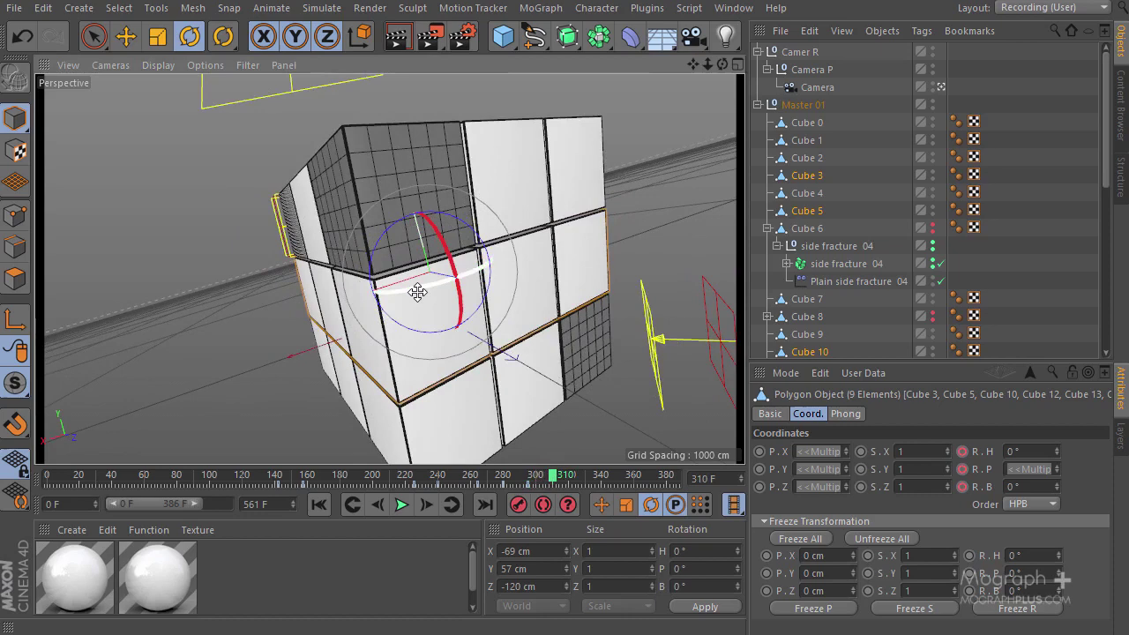
left_click_drag(421, 292, 255, 325)
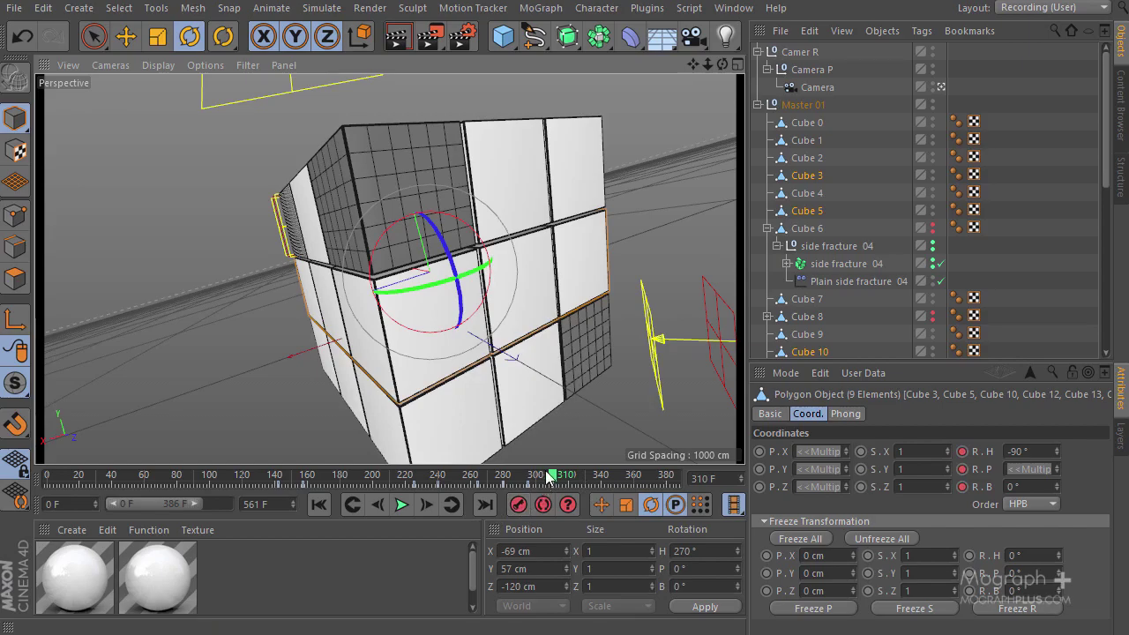
left_click_drag(549, 477, 381, 503)
left_click(402, 506)
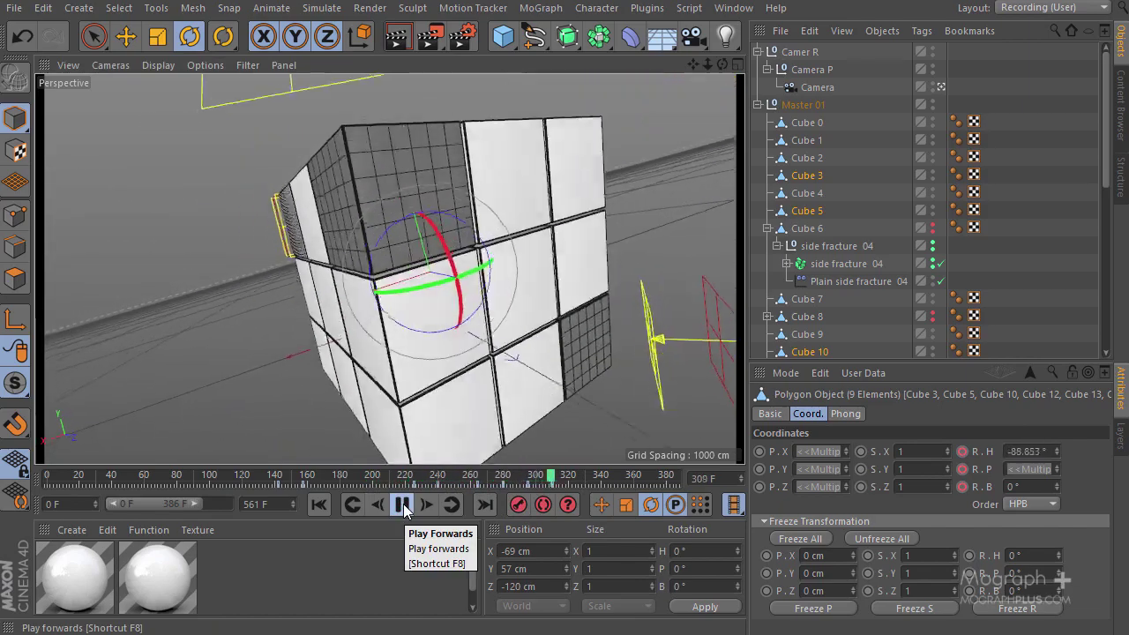
left_click(402, 504)
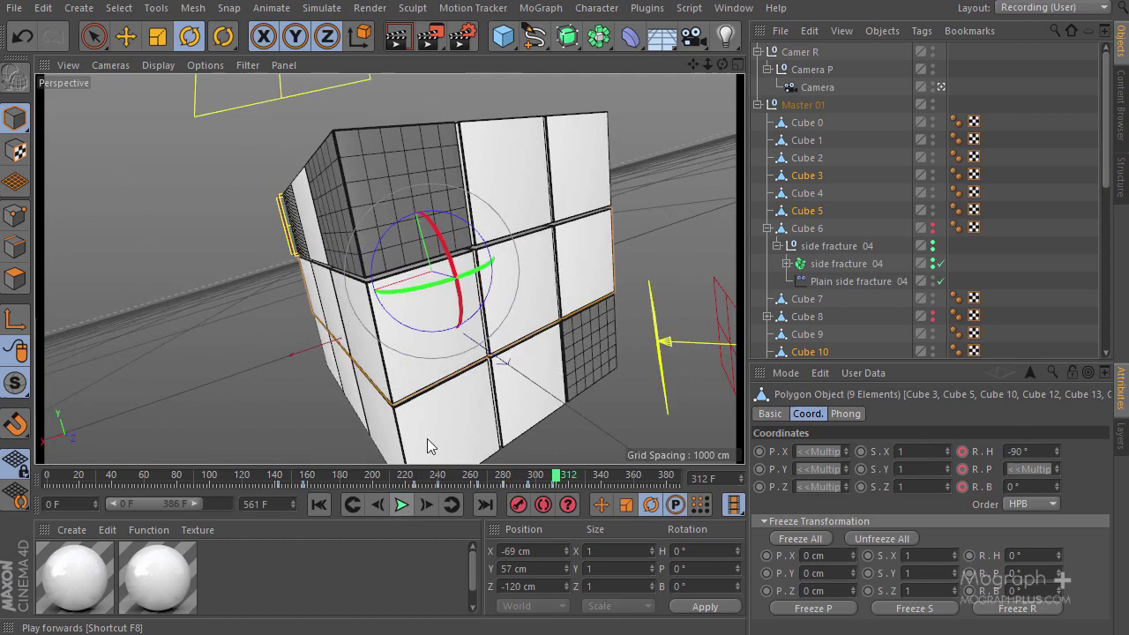